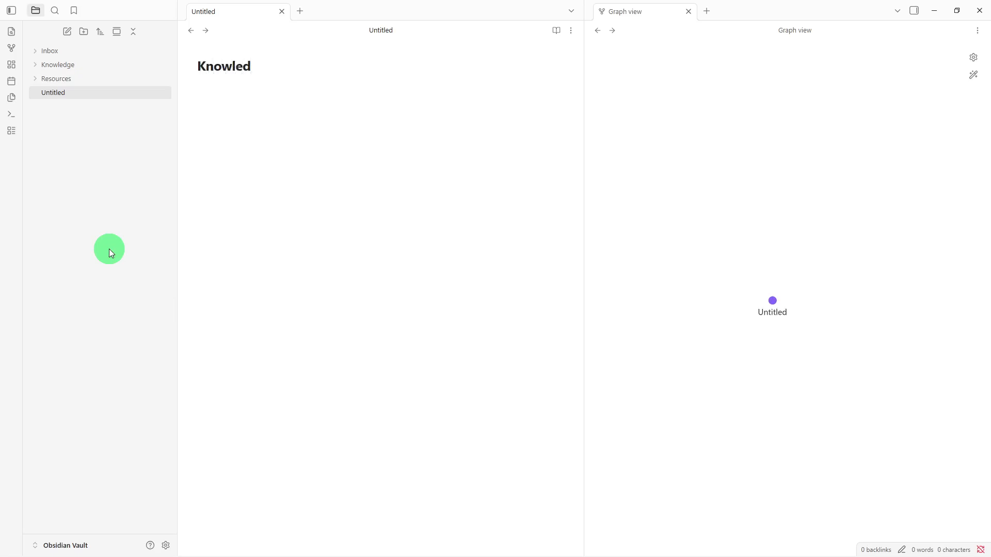
Title the note Knowledge Dashboard and add sections Recent Notes, Topics To Organize, Active Learning, Knowledge Areas, Review Schedule with a Date line, and Related Resources.
type("ge")
type("Dashboard")
key("Return")
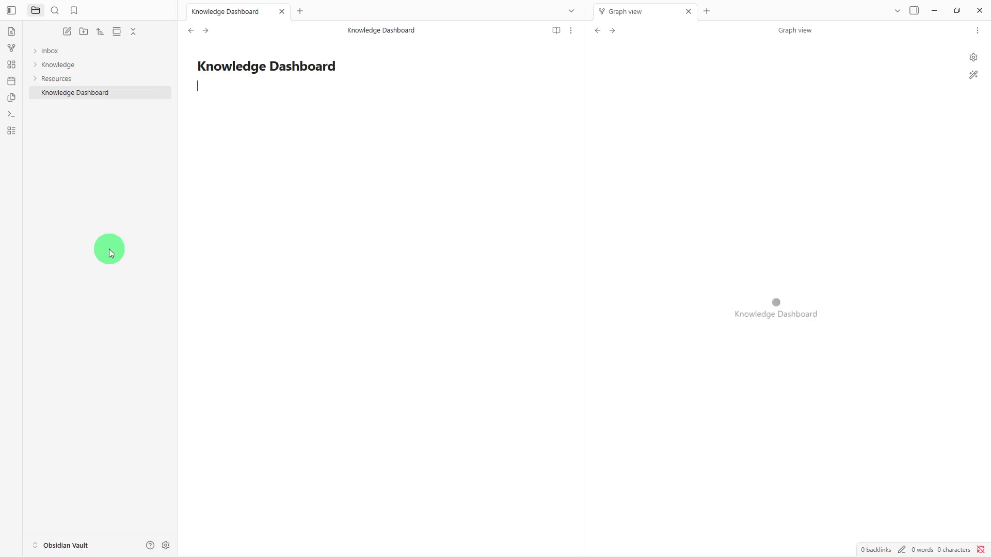
type("Recent Notes - Topics To Organize - Active Learning - Knowledge Areas - Review Schedule Date: Related Resources -")
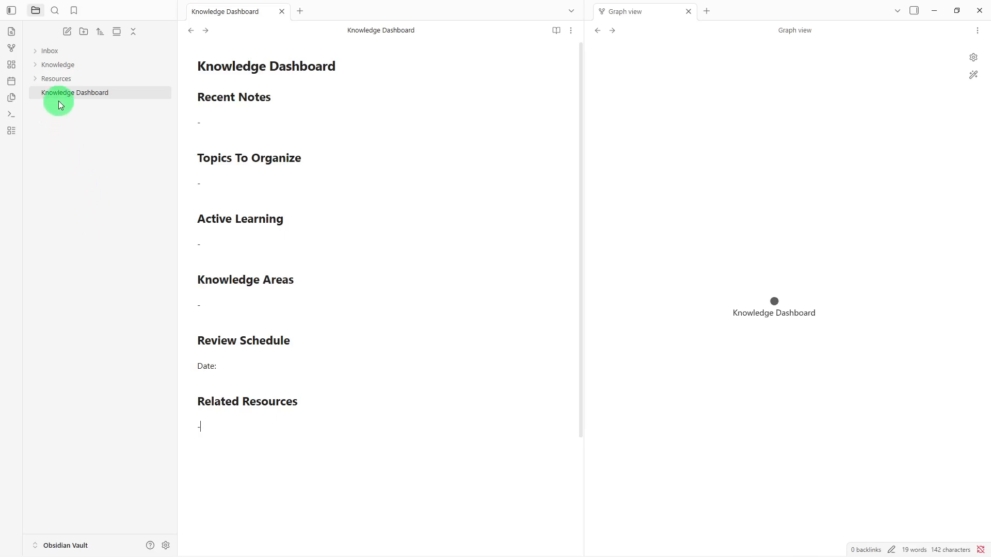
Move the Knowledge Dashboard note into the Knowledge folder, and from there into the Inbox folder.
left_click_drag(66, 91, 78, 66)
left_click(78, 66)
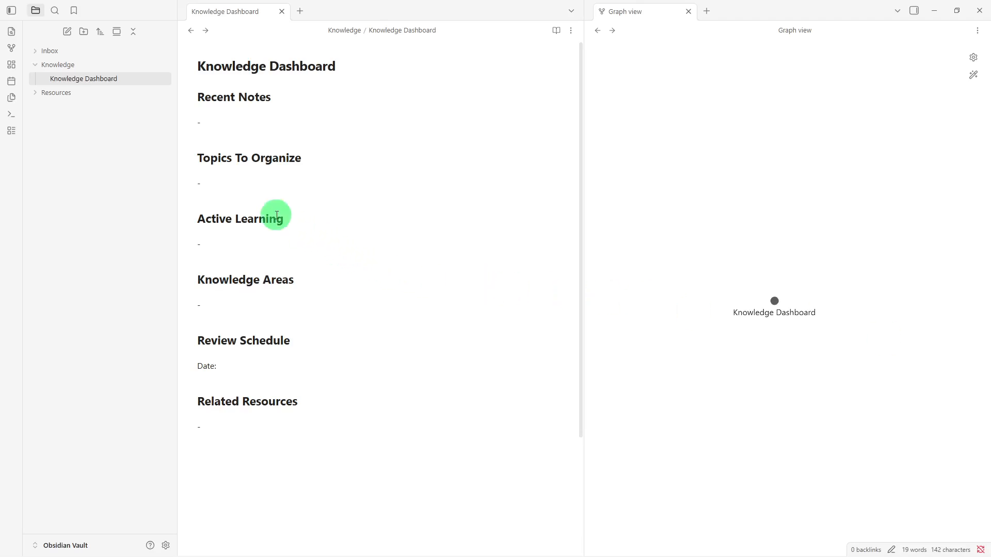
left_click_drag(115, 81, 123, 55)
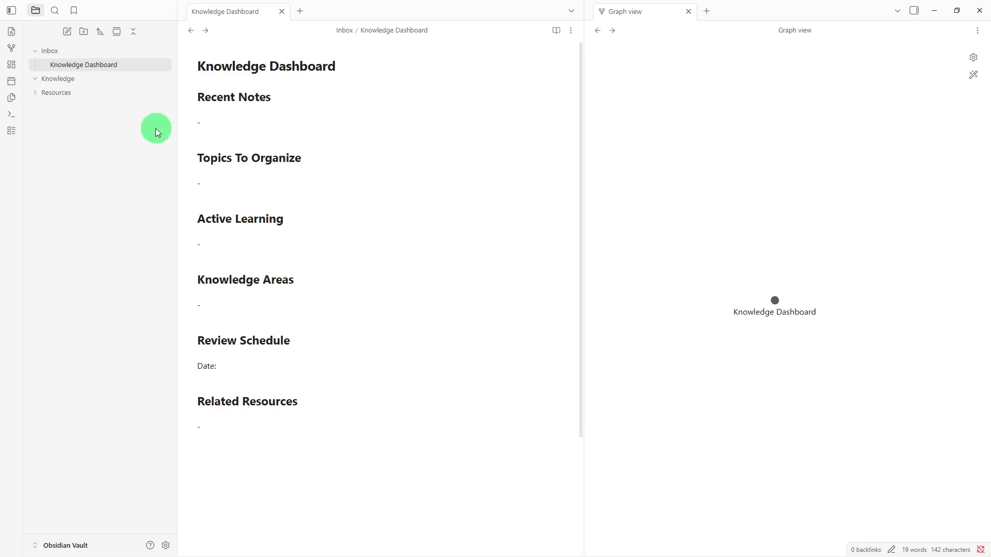
Turn the Recent Notes heading in the Knowledge Dashboard note into an internal link using double square brackets.
left_click(201, 99)
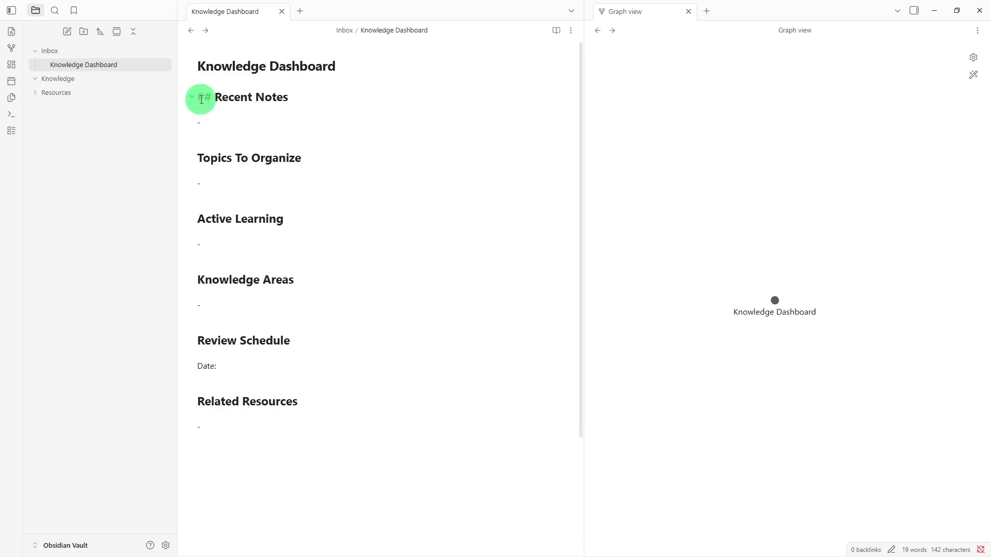
type("[[")
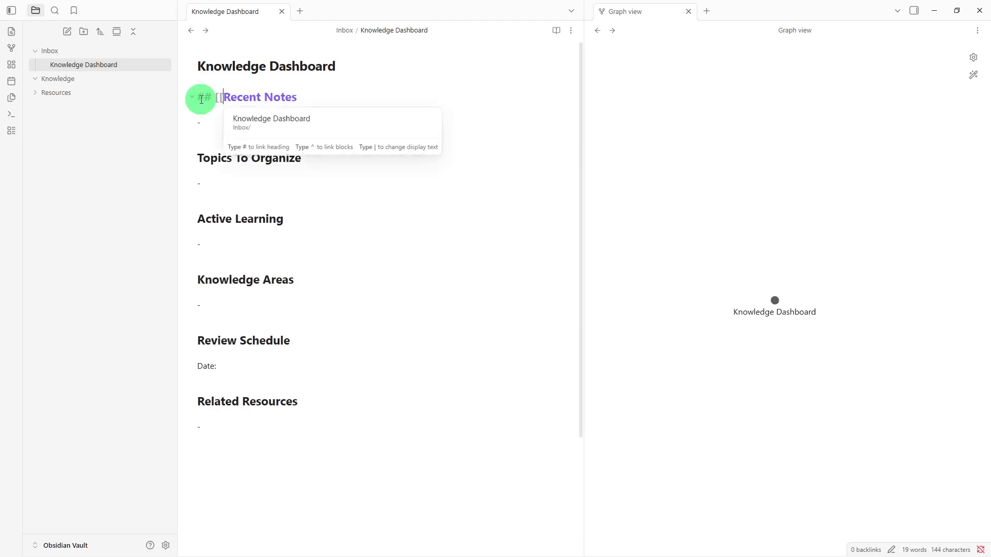
left_click(355, 98)
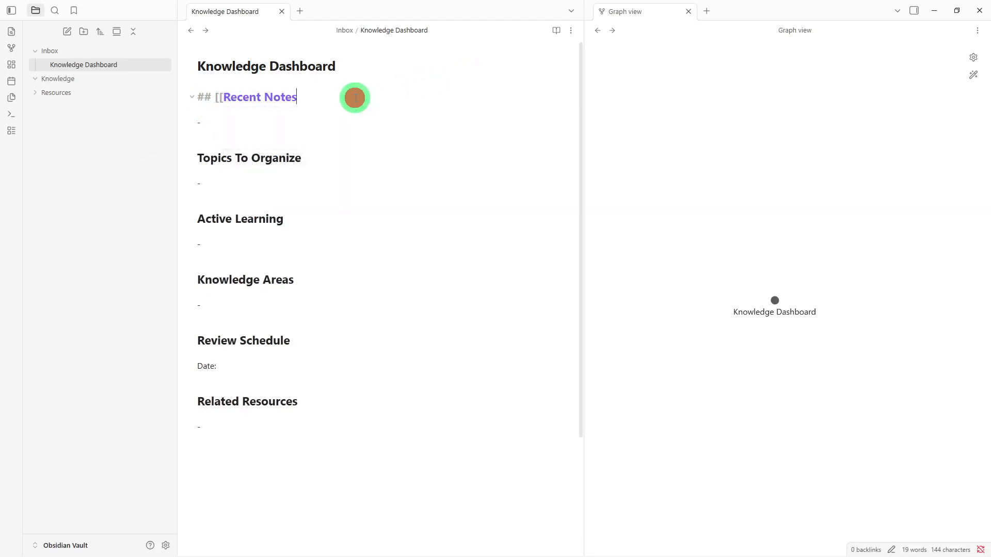
type("]]")
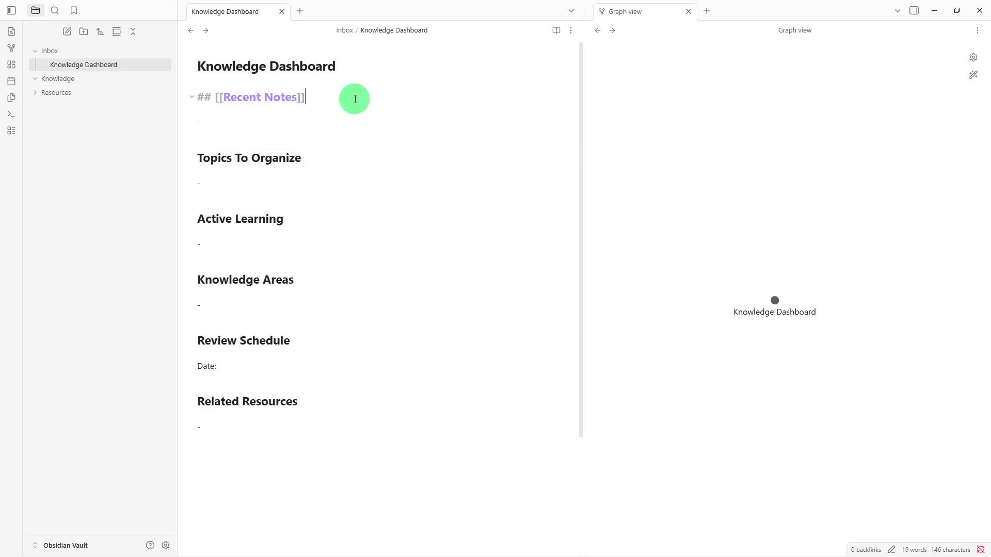
left_click(328, 137)
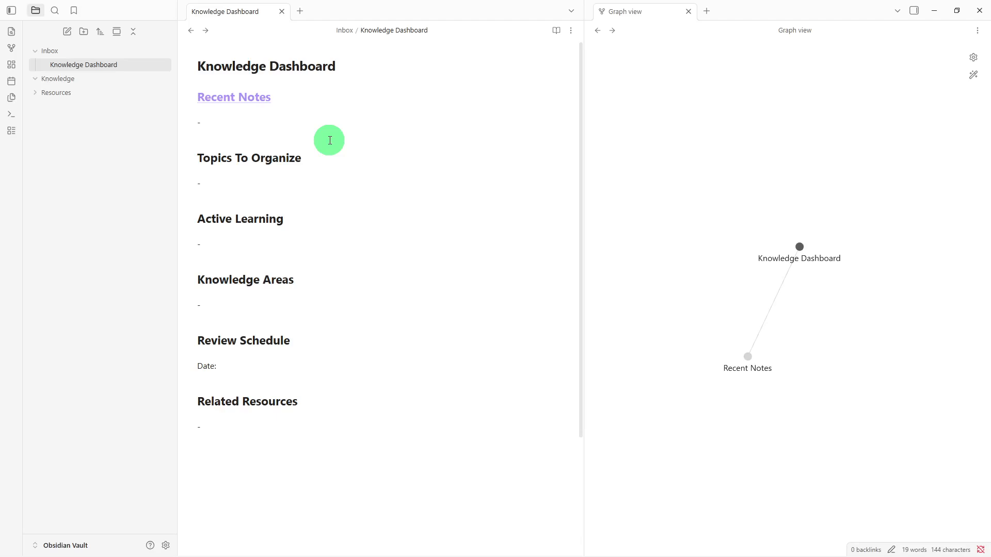
Create a new note at the vault's root level and title it Knowledge Library.
right_click(124, 112)
left_click(136, 123)
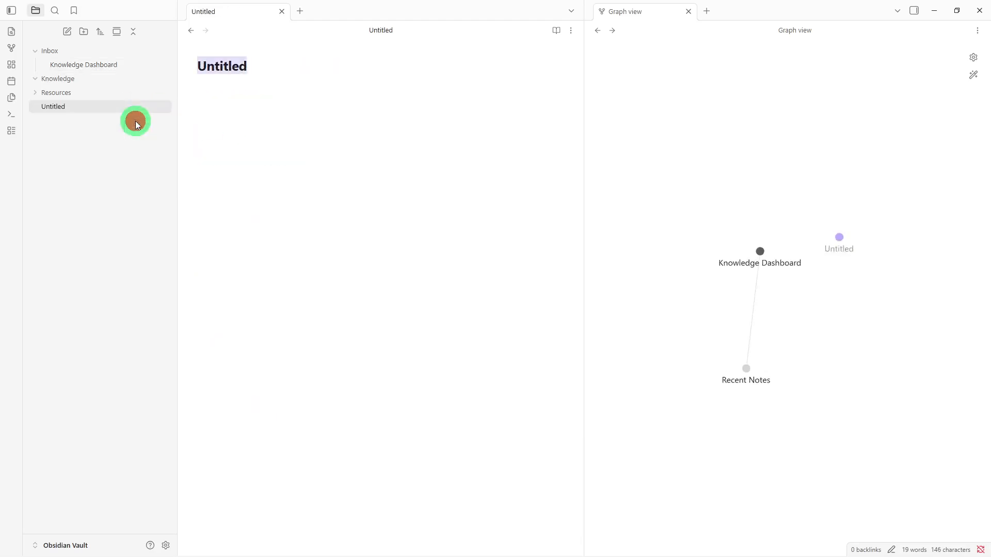
key("BackSpace")
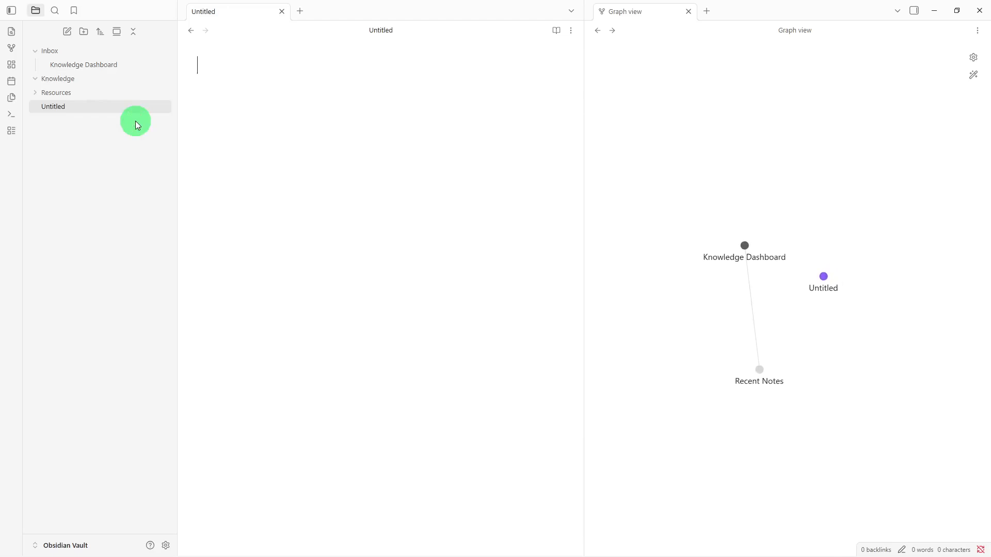
type("Knowl")
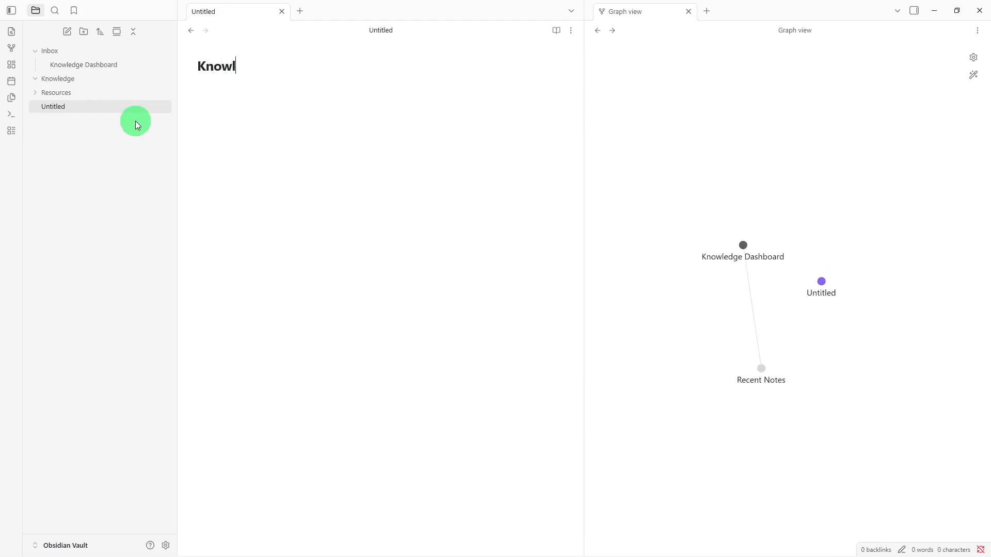
type("edge ")
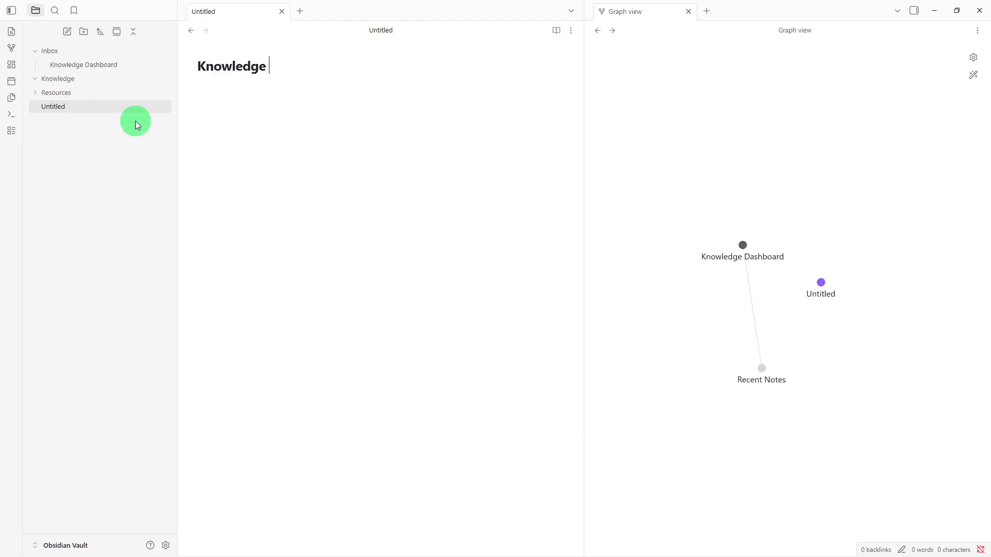
type("Library")
key("Return")
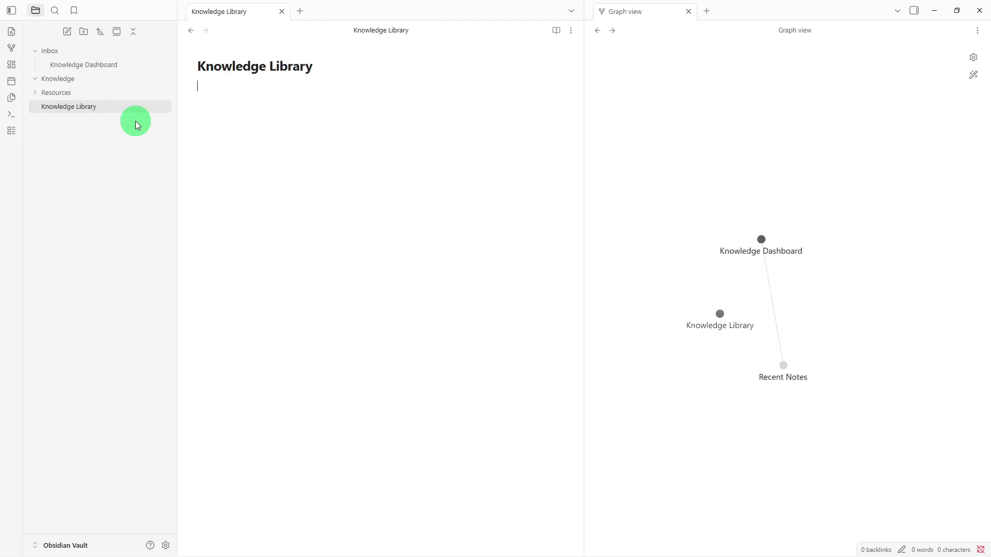
Add sections Main Topics, Research Notes, Learning Notes, Reference Materials and Related Notes to Knowledge Library, and move the note into the Knowledge folder.
type("Main Topics - Research Notes - Learning Notes - Reference Materials - Related Notes -")
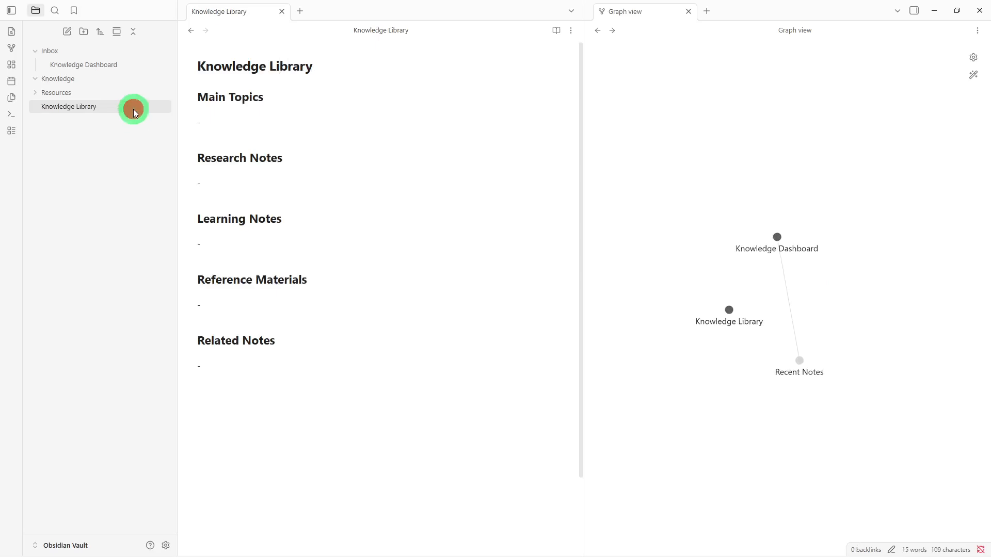
left_click_drag(133, 109, 138, 82)
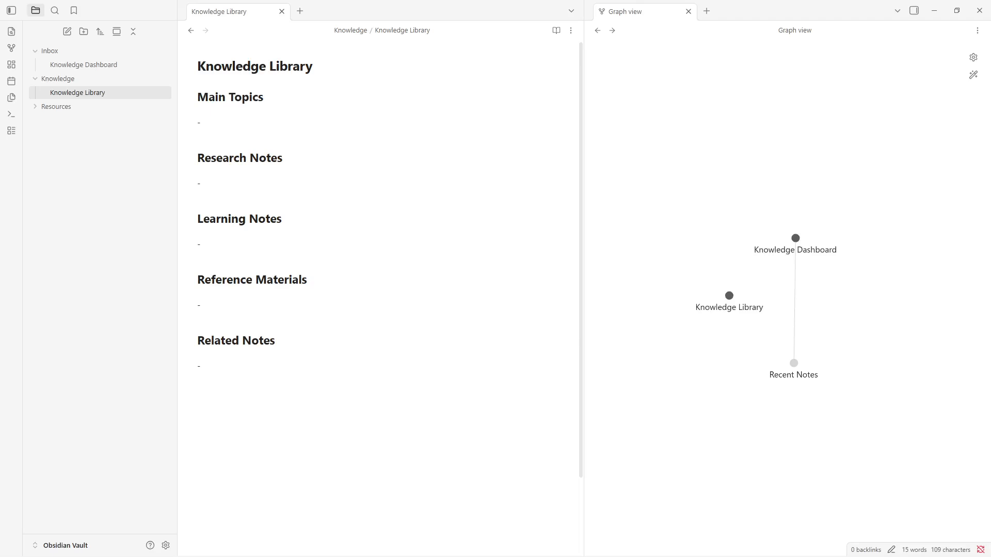
left_click(729, 294)
Create a new note titled Resource Library with sections Templates, Documents, Reference Guides, Useful Links and Notes, each followed by a dash.
right_click(54, 230)
left_click(70, 240)
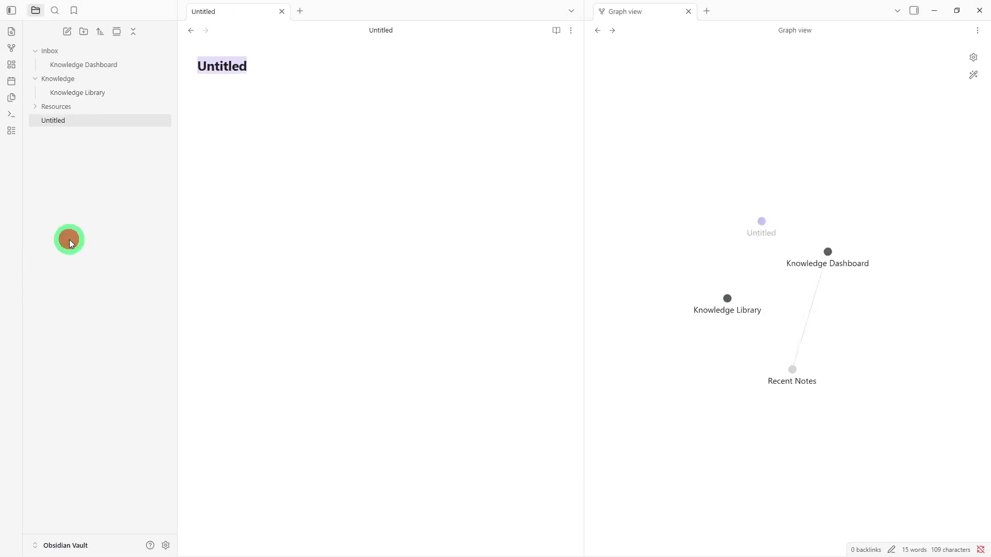
key("BackSpace")
type("R")
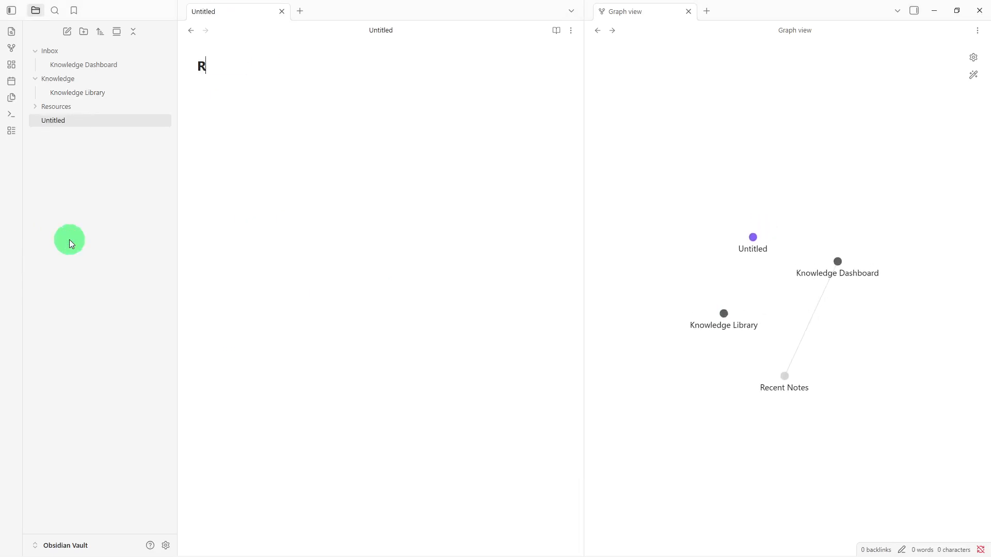
type("esour")
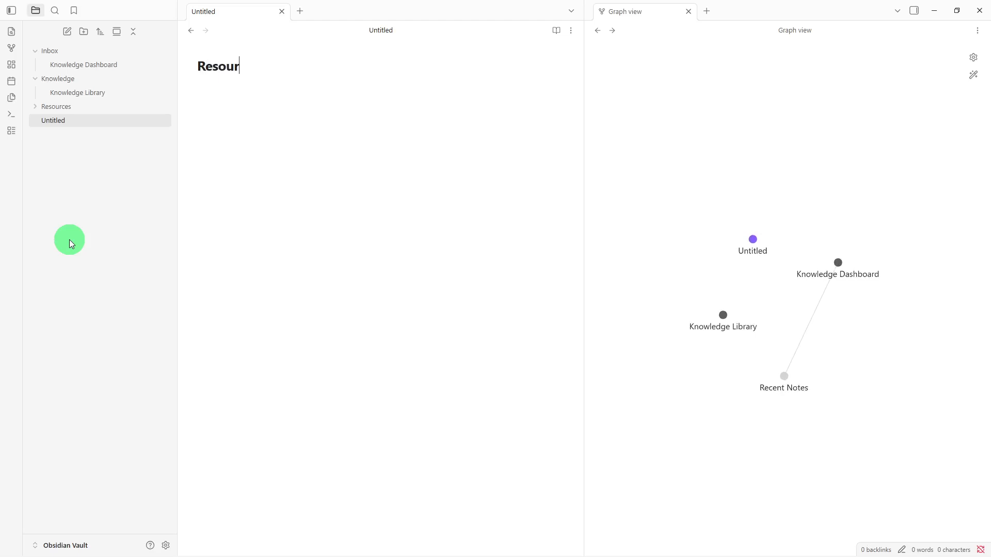
type("ce Library")
key("Return")
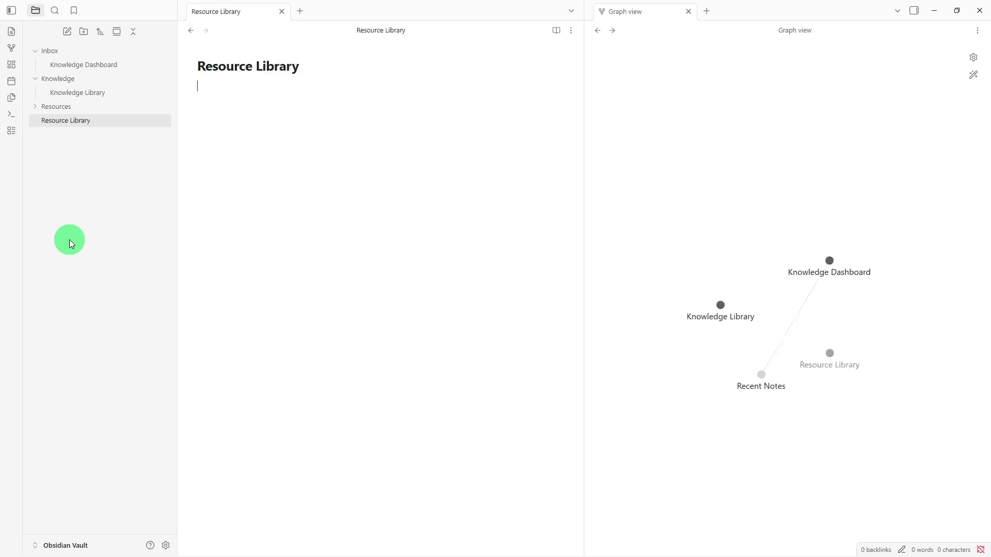
type("Templates - Documents - Reference Guides - Useful Links - Notes -")
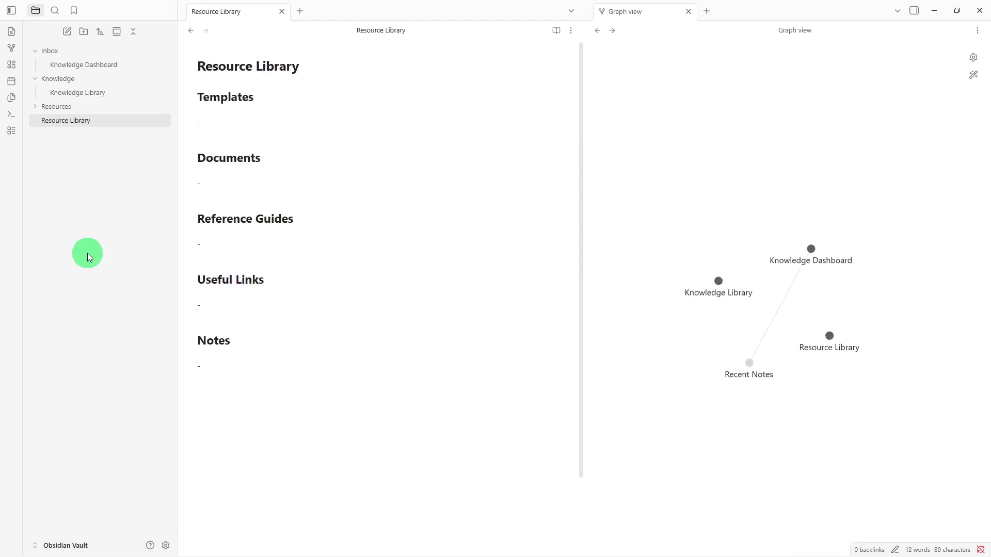
Below the Notes section of Resource Library, insert internal links to Knowledge Library and Knowledge Dashboard on separate lines.
key("Return")
key("Return")
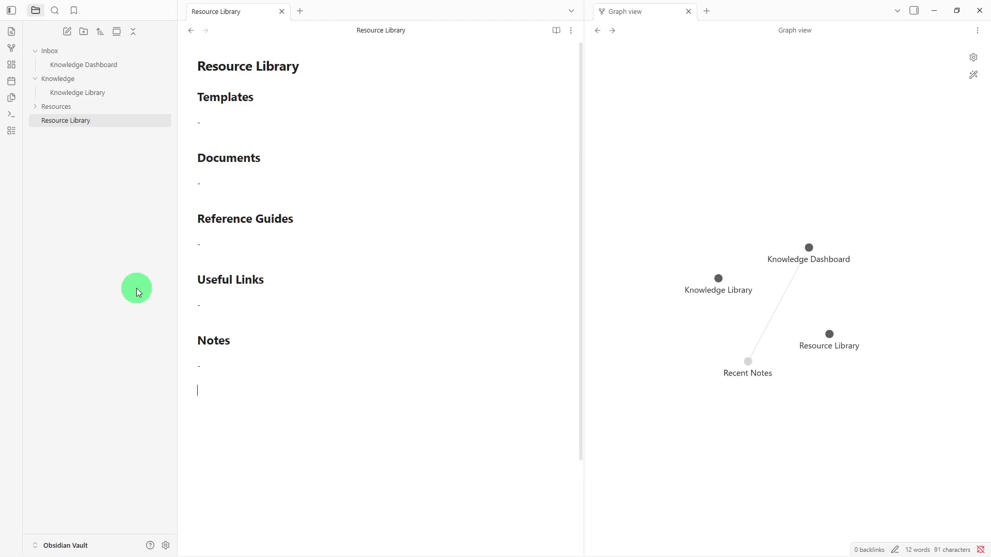
type("[[")
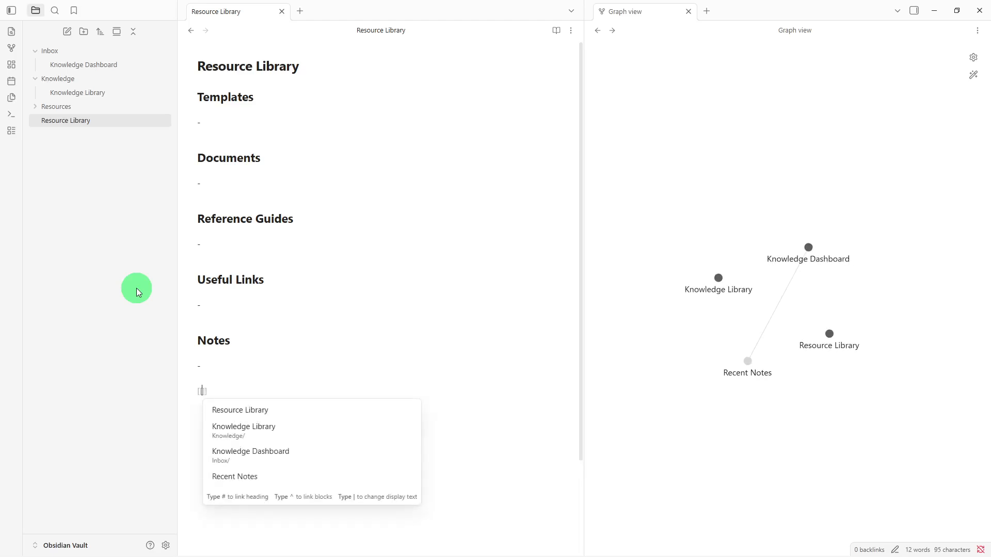
left_click(264, 427)
key("Return")
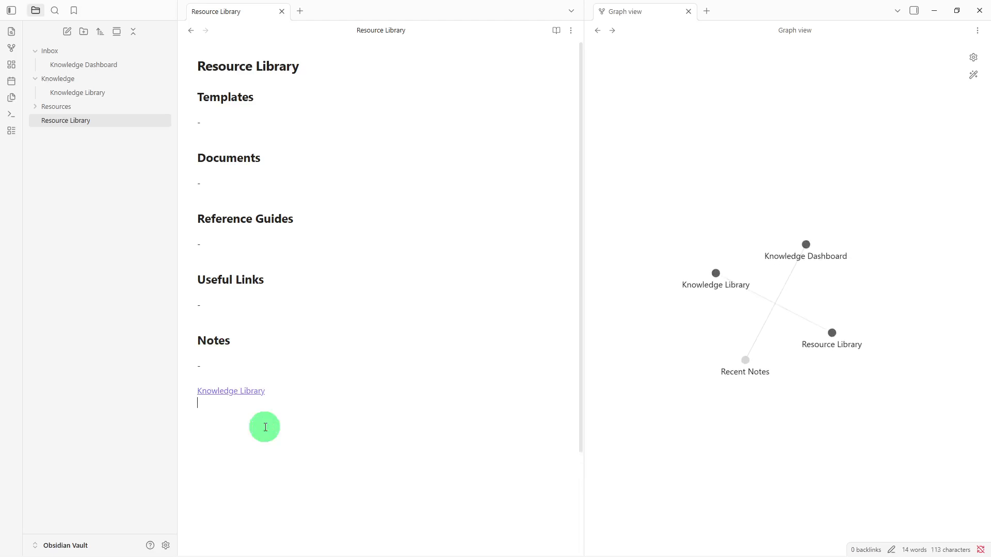
type("[[")
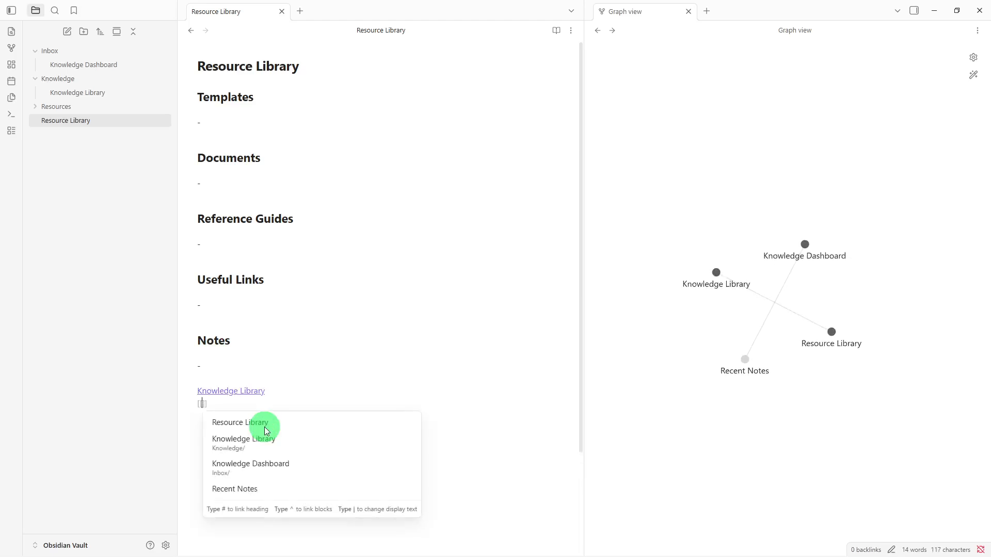
left_click(274, 466)
key("Return")
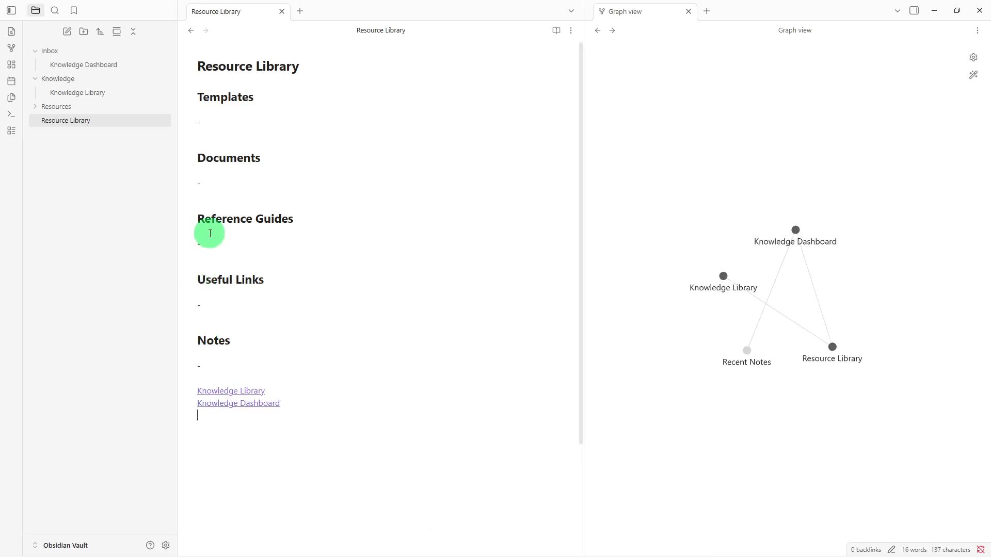
Turn the Reference Guides heading in the Resource Library note into an internal link using double square brackets.
left_click(200, 221)
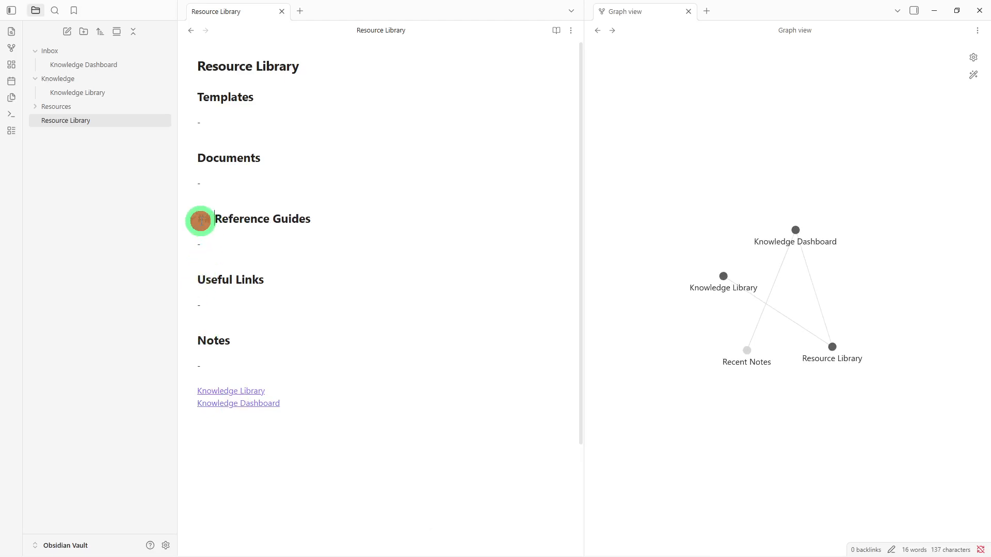
type("[[")
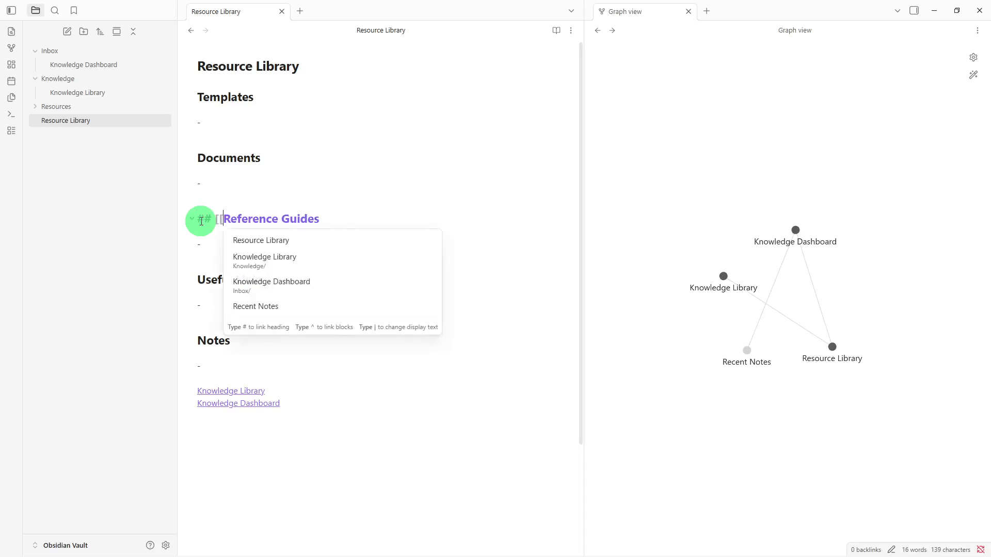
left_click(346, 217)
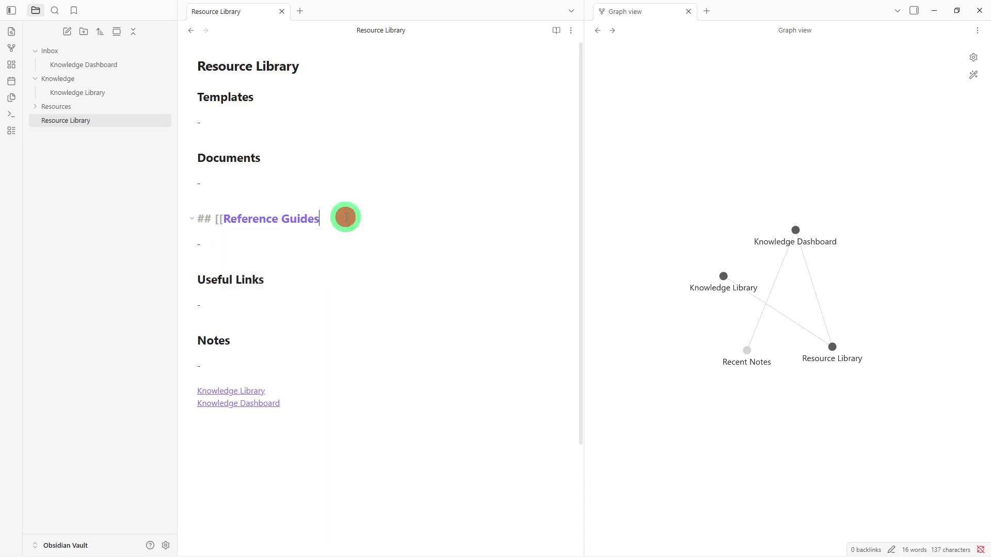
type("]]")
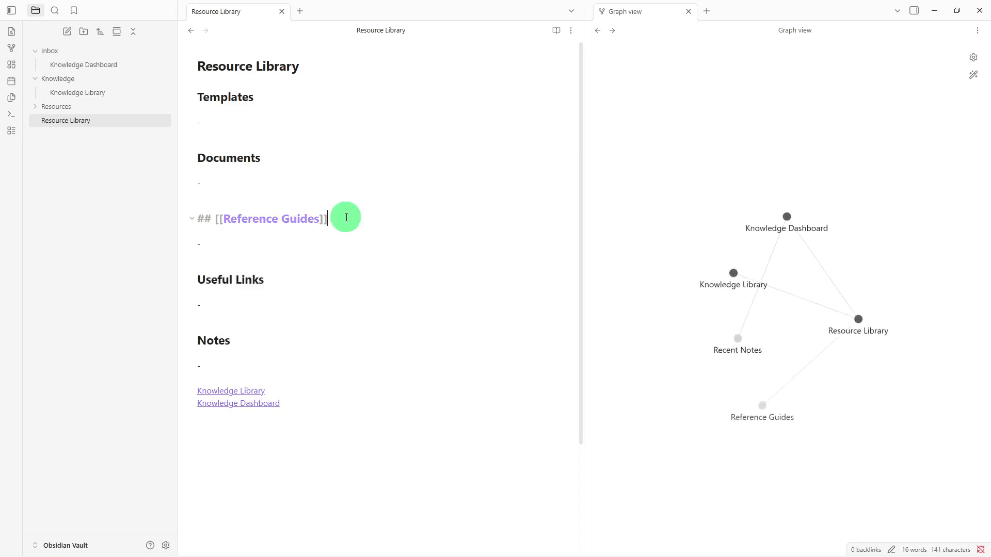
left_click(339, 272)
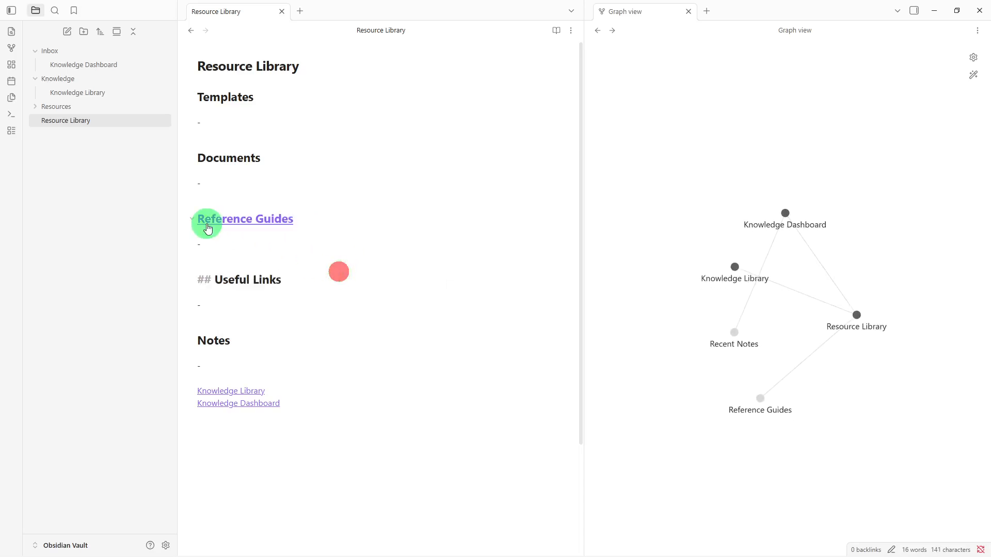
Open the linked Knowledge Library note and turn its Reference Materials heading into an internal link with double square brackets.
left_click(211, 396)
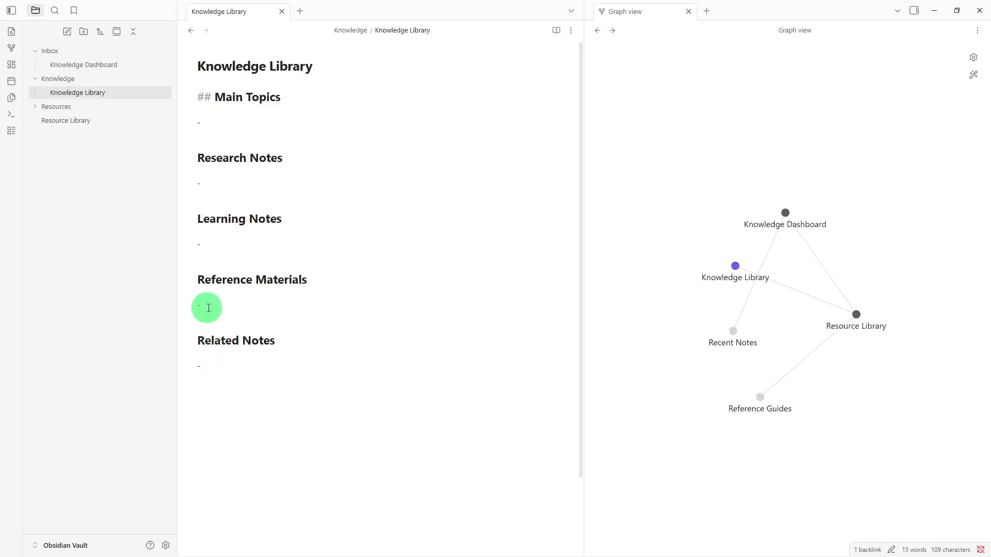
left_click(202, 278)
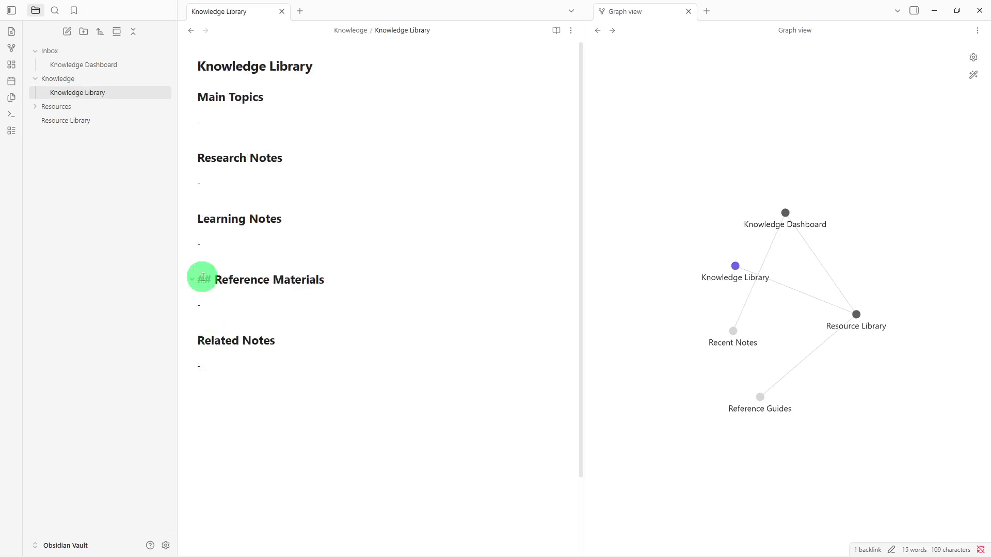
type("[[")
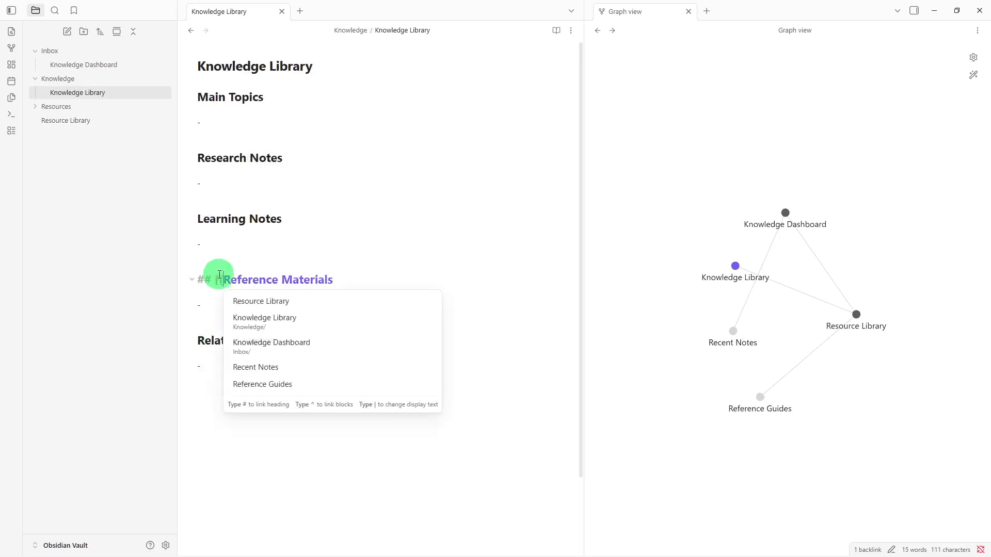
left_click(345, 276)
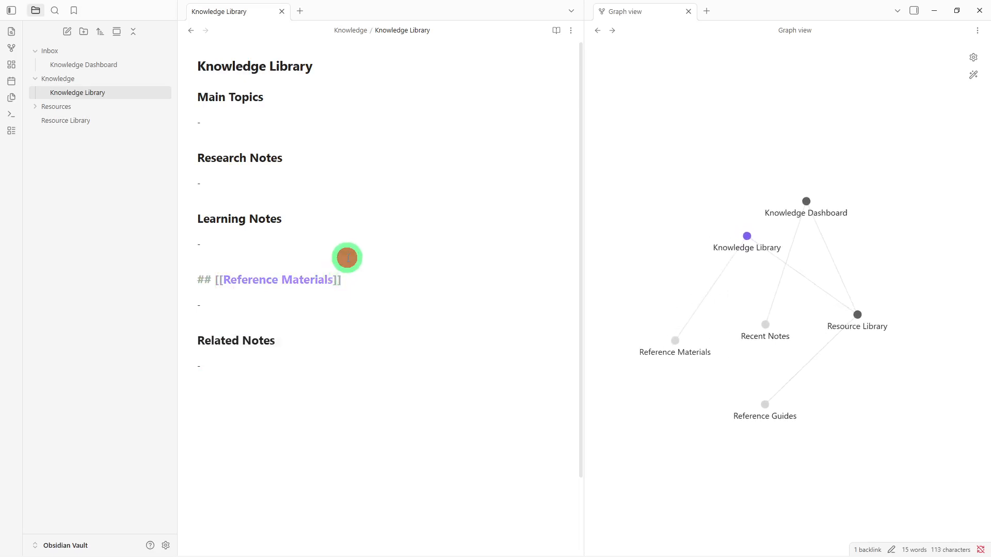
Add an aliases file property to the Knowledge Library note with the values reference and research.
left_click(347, 257)
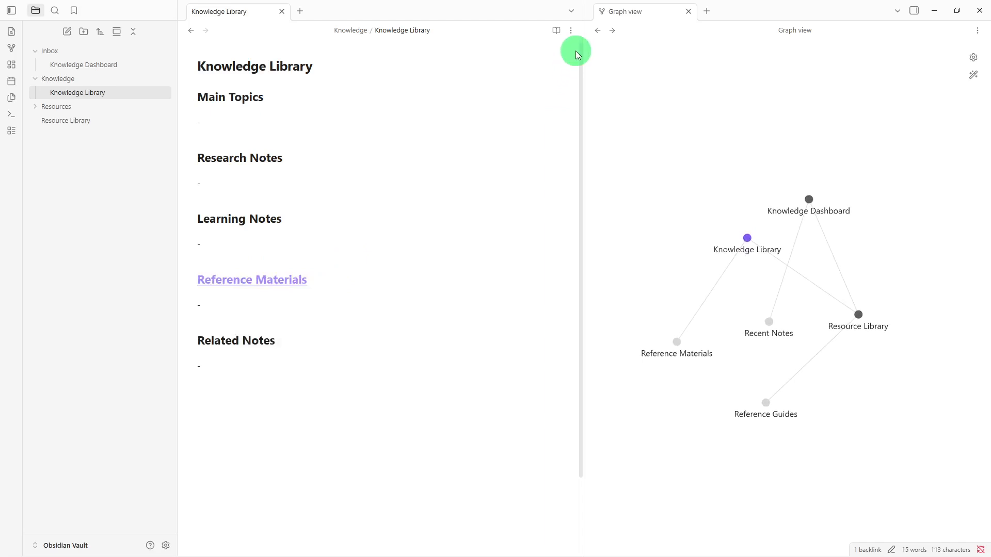
left_click(571, 30)
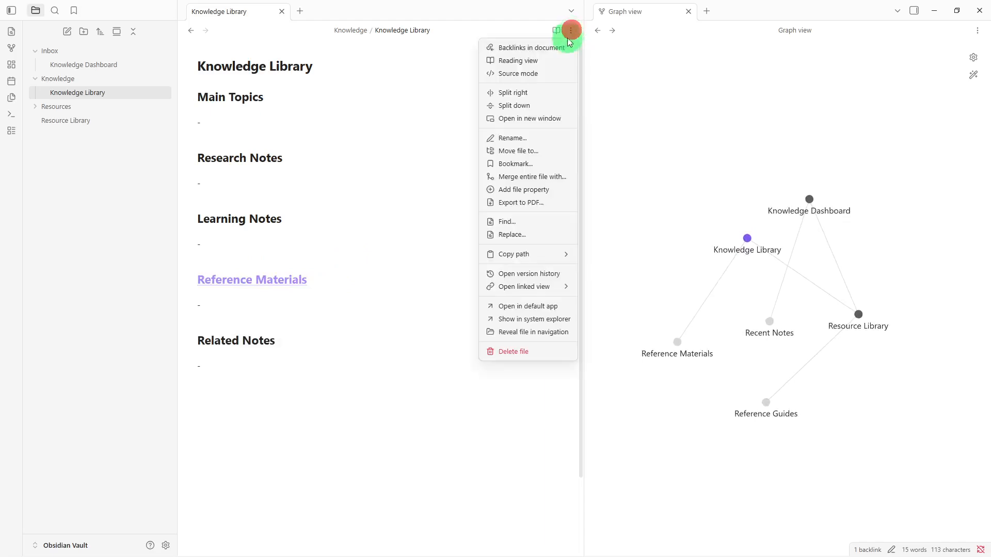
left_click(534, 190)
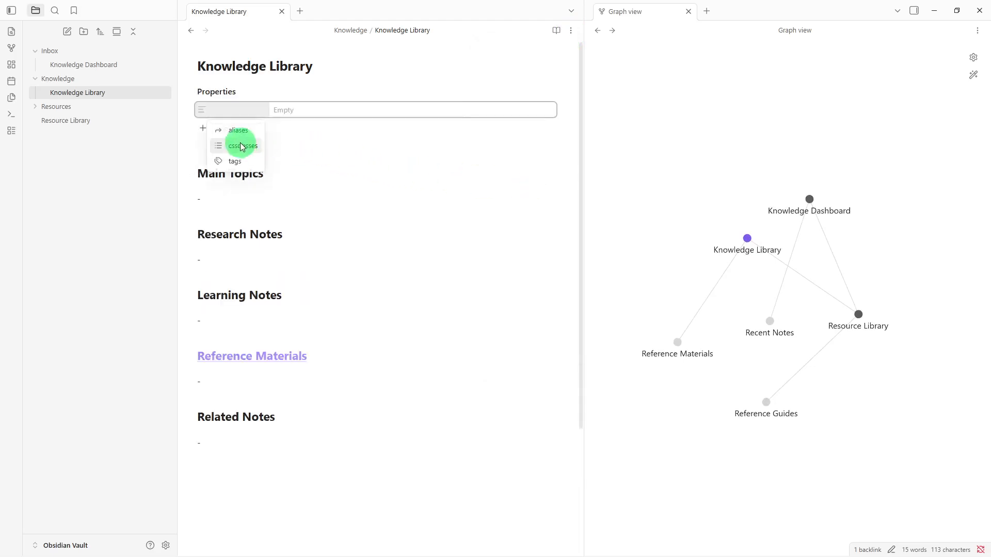
left_click(240, 132)
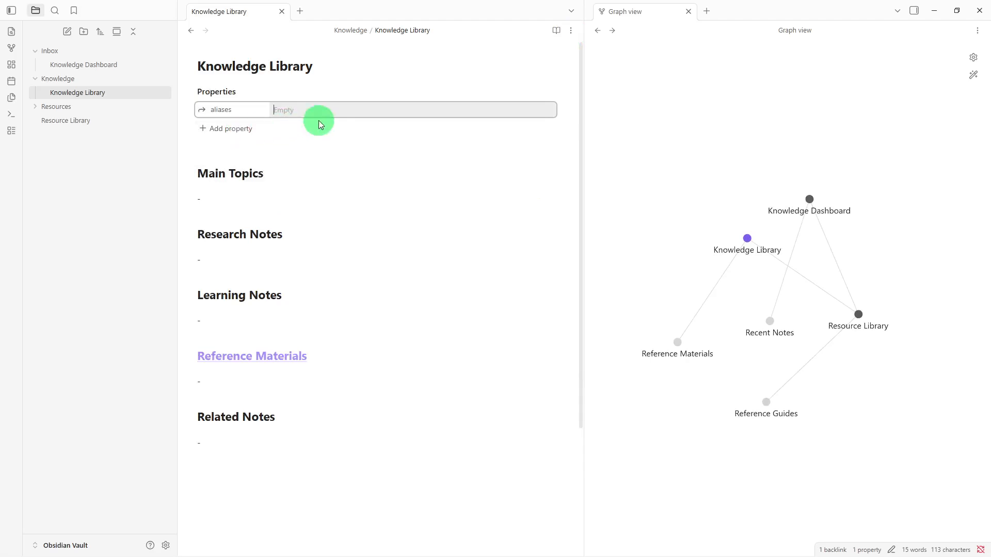
type("red")
key("BackSpace")
type("ference")
key("Return")
type("research")
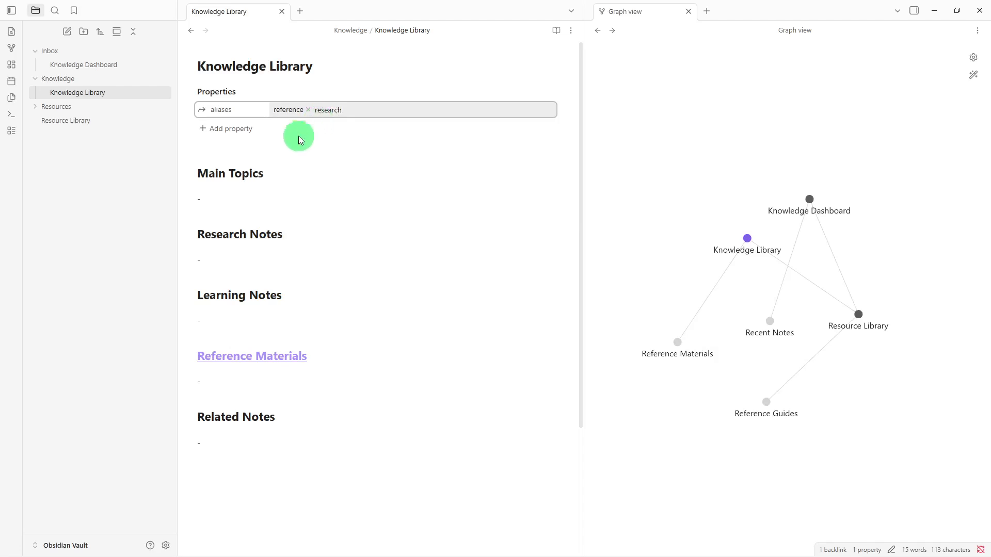
Insert the tag #highpriority on the empty line directly beneath the Main Topics heading.
left_click(237, 190)
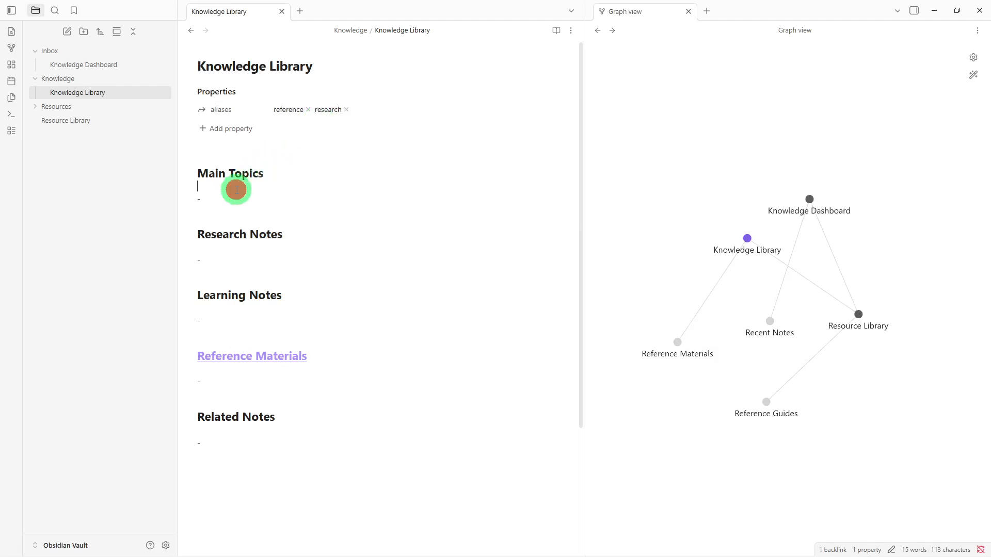
type("#")
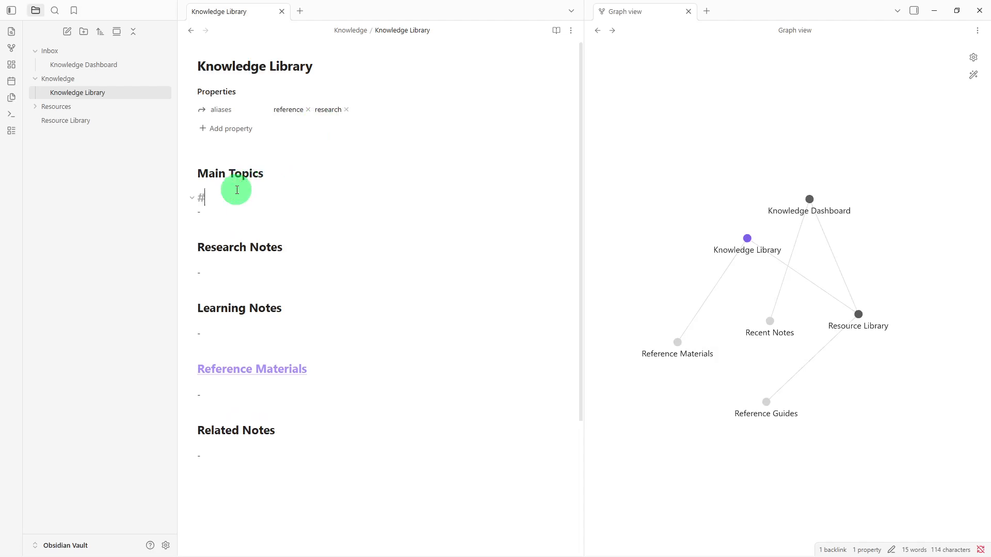
key("BackSpace")
type("high")
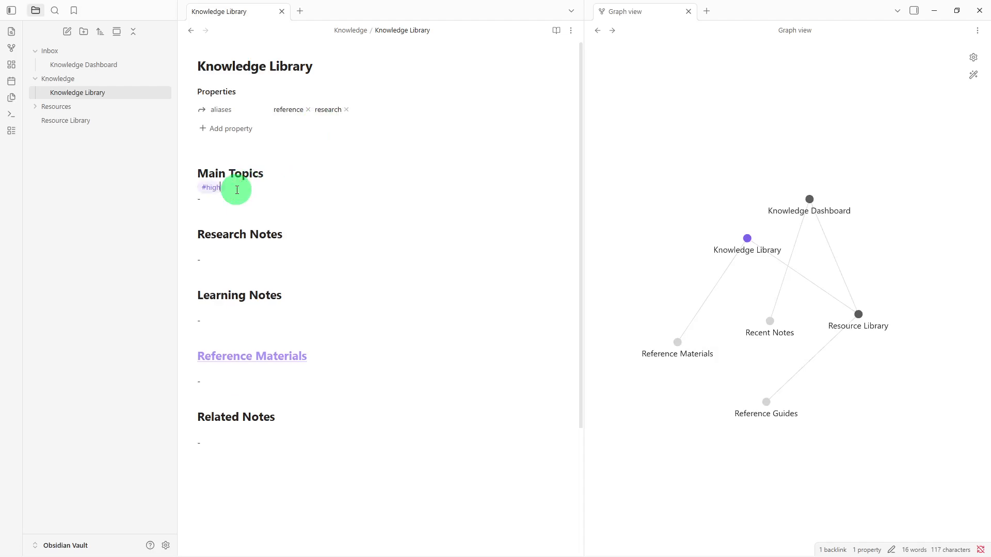
type("priority")
left_click(292, 244)
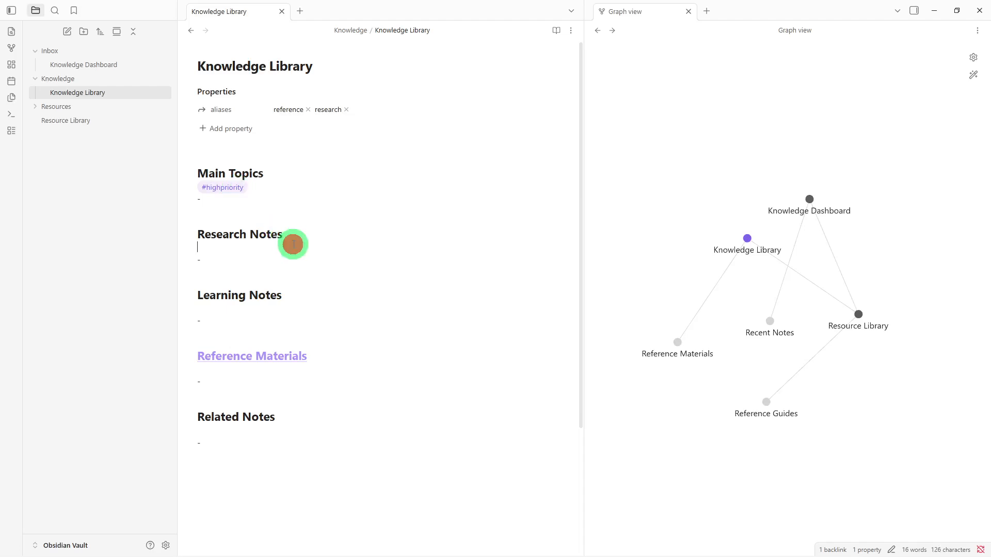